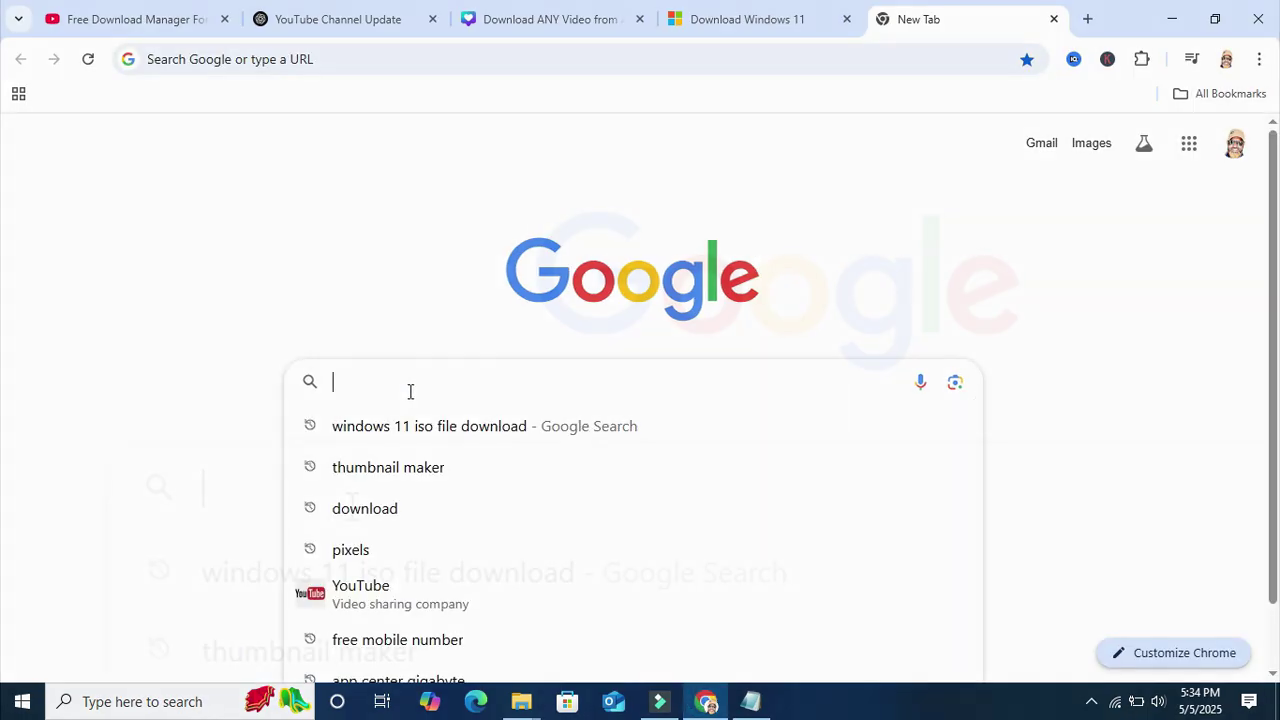
Search Google for 'a b download manager' by completing the 'A B Dow' suggestion
text(A B Dow)
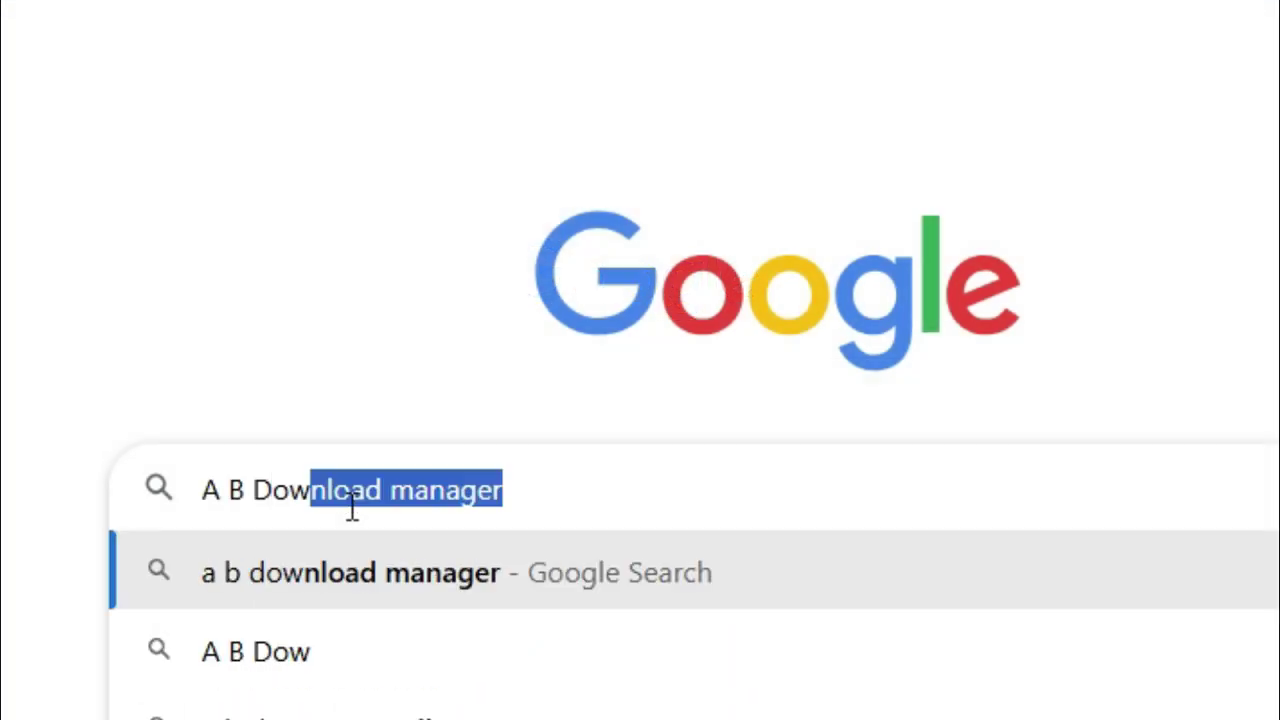
key(End)
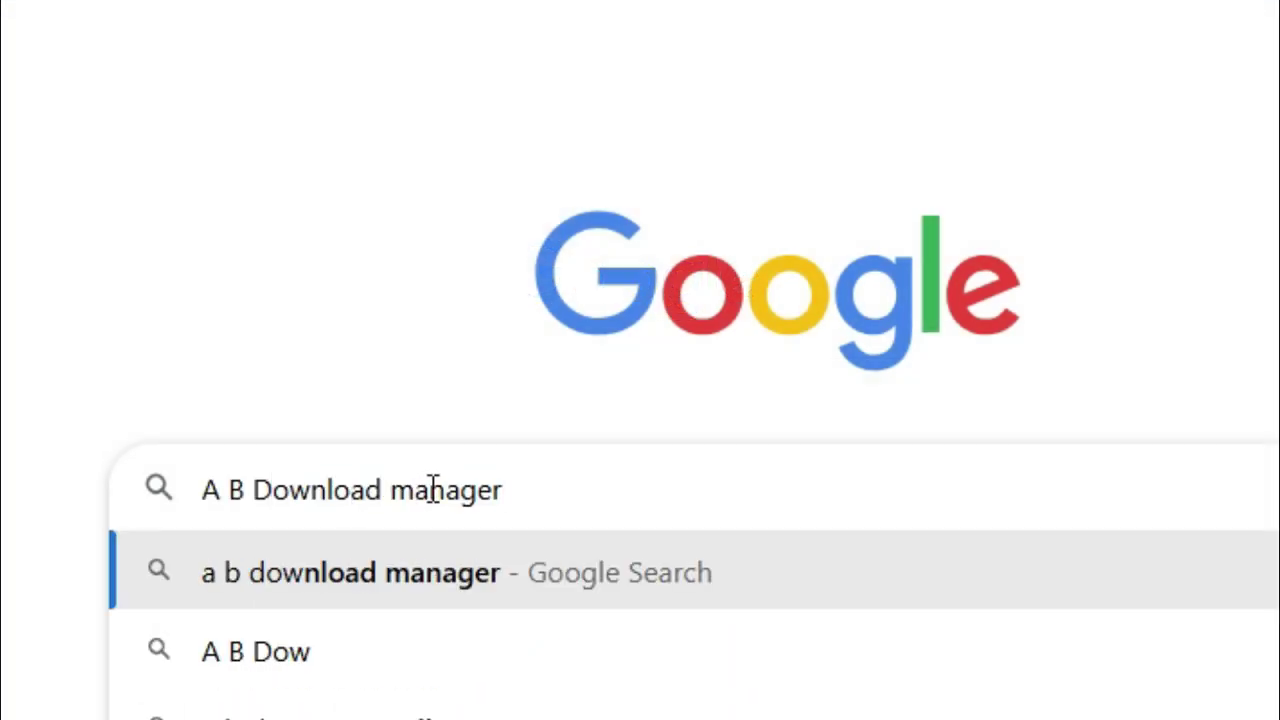
key(Return)
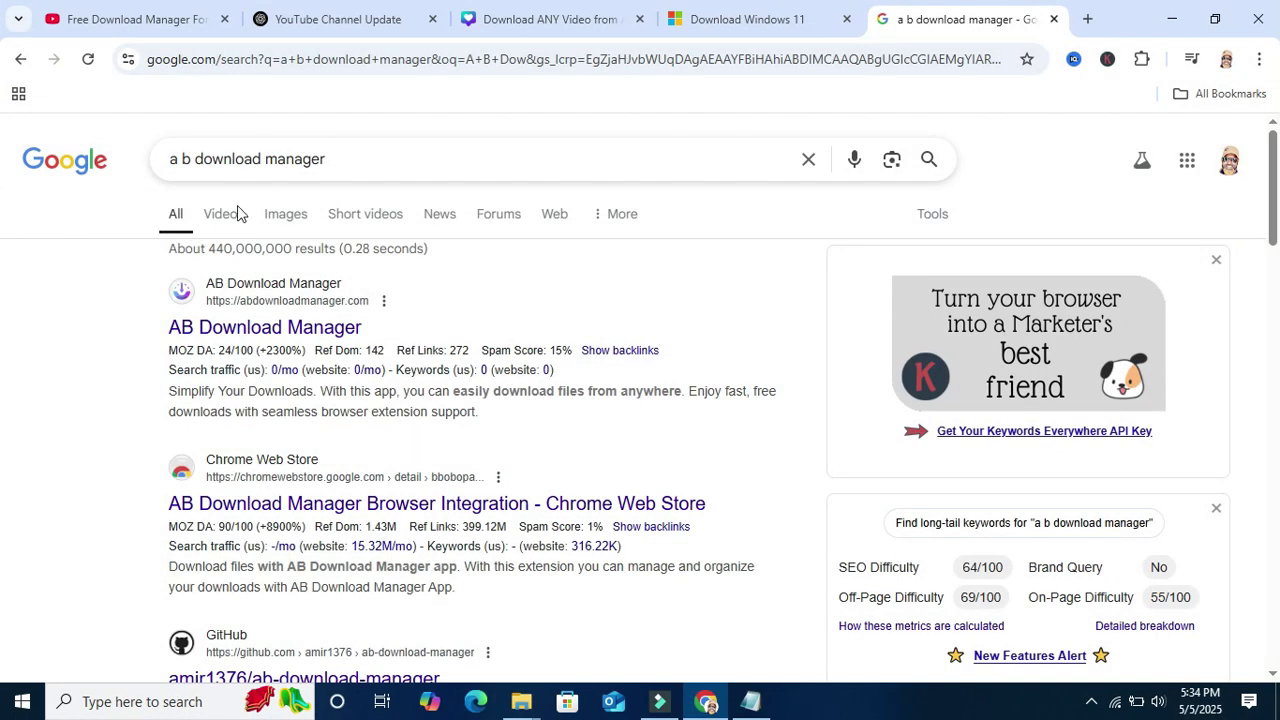
mouse_move(313, 300)
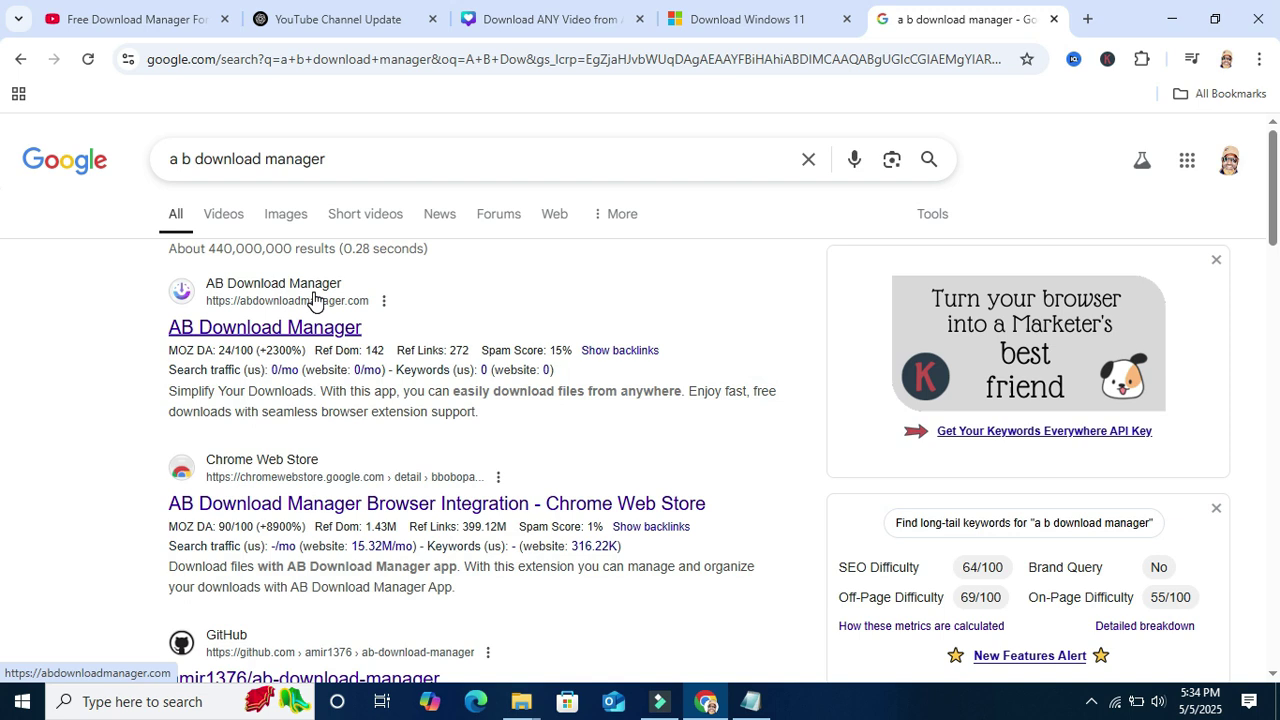
Download the Windows exe installer from the official AB Download Manager site, then open its Chrome extension page
click(265, 330)
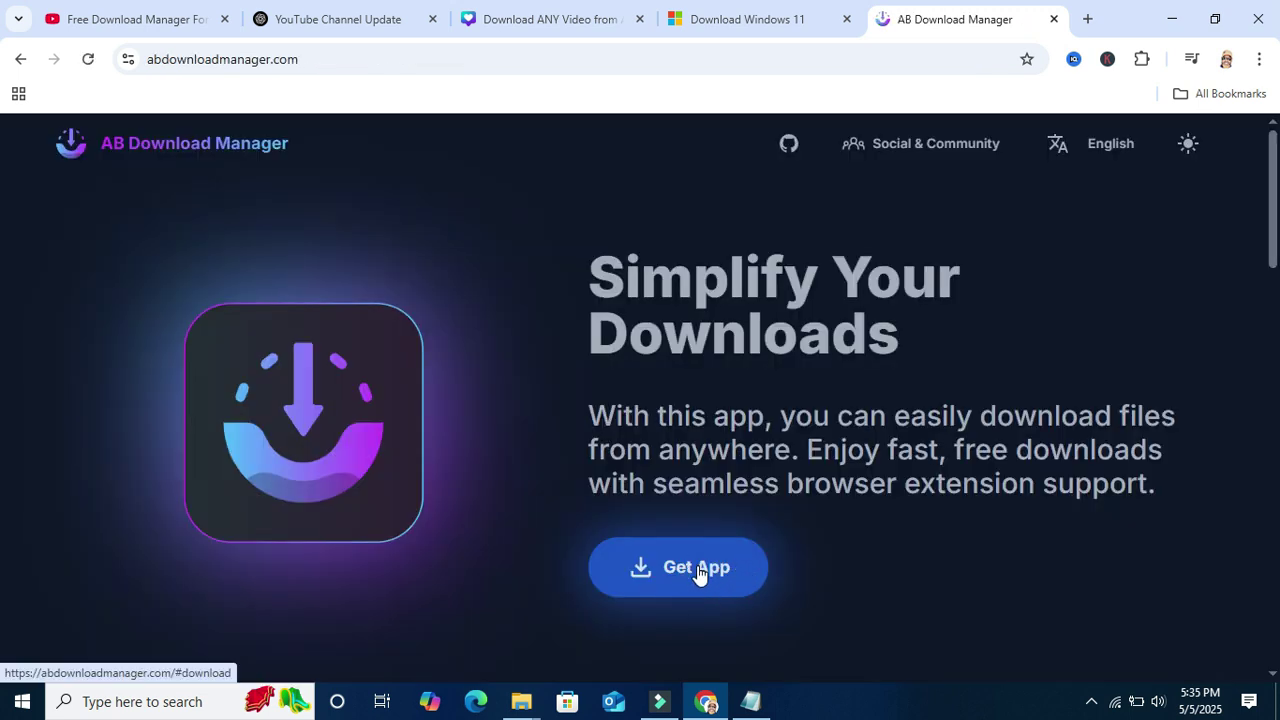
click(699, 568)
click(389, 338)
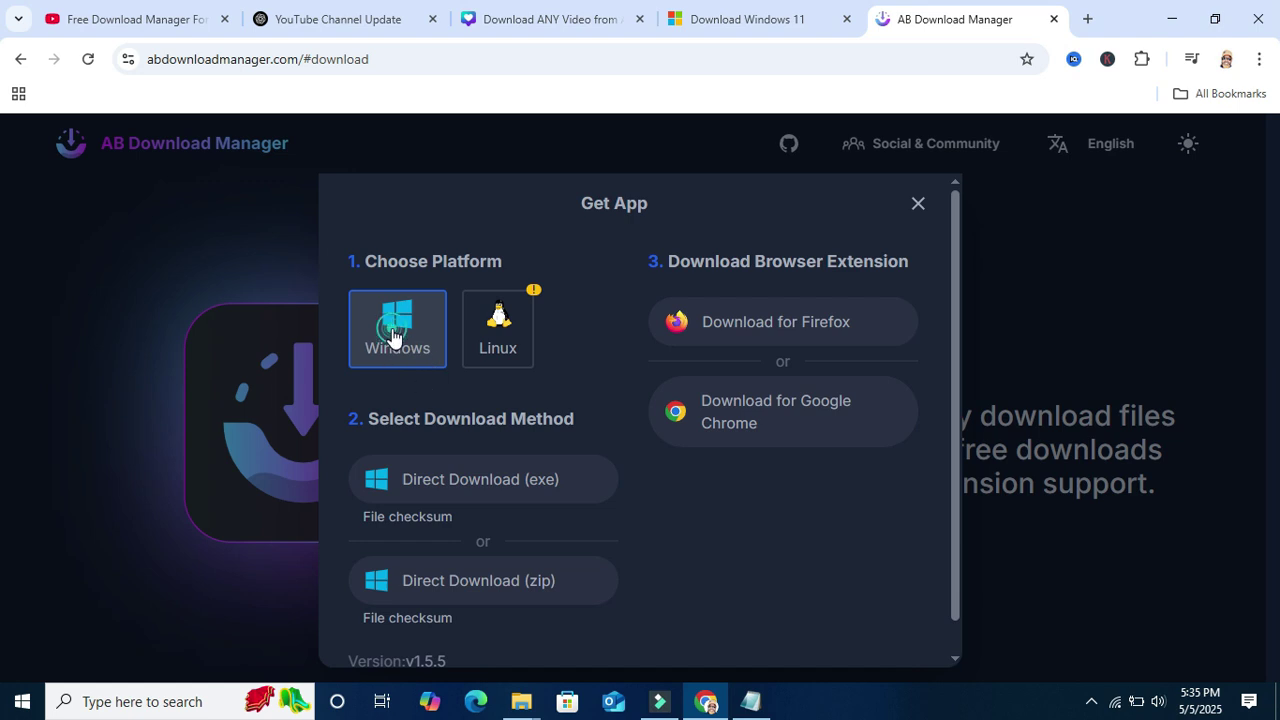
click(469, 484)
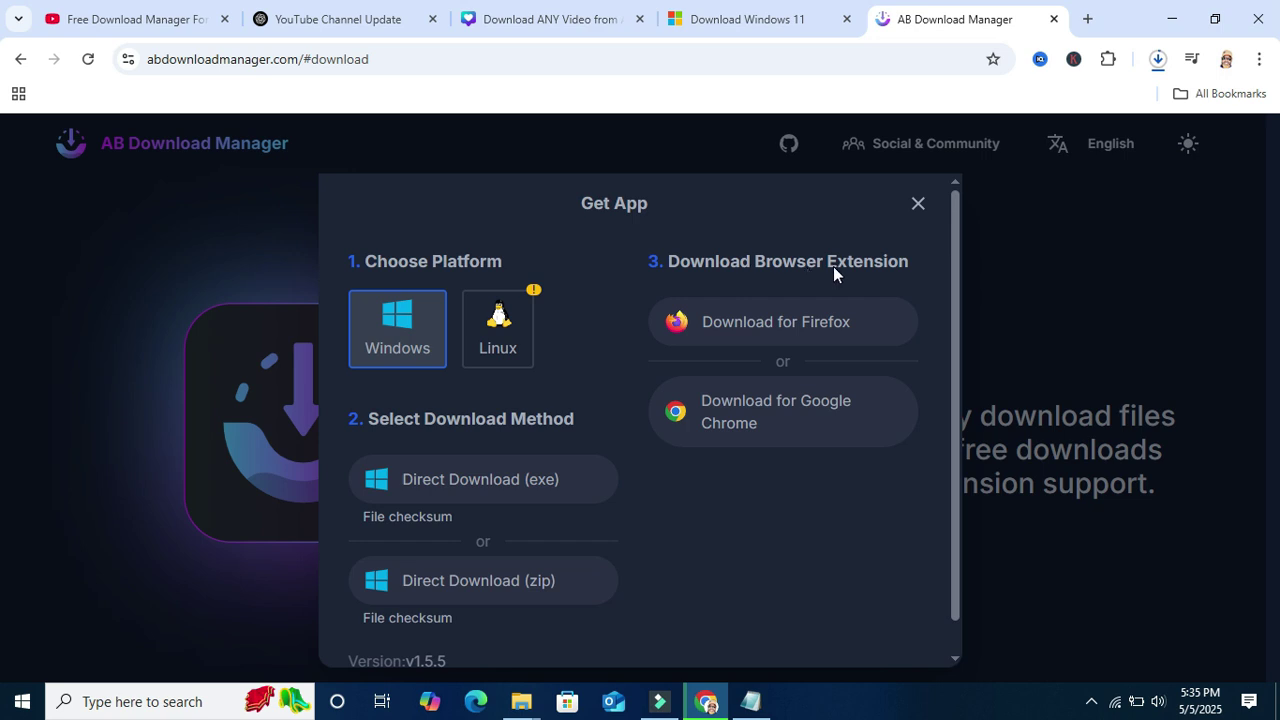
click(737, 416)
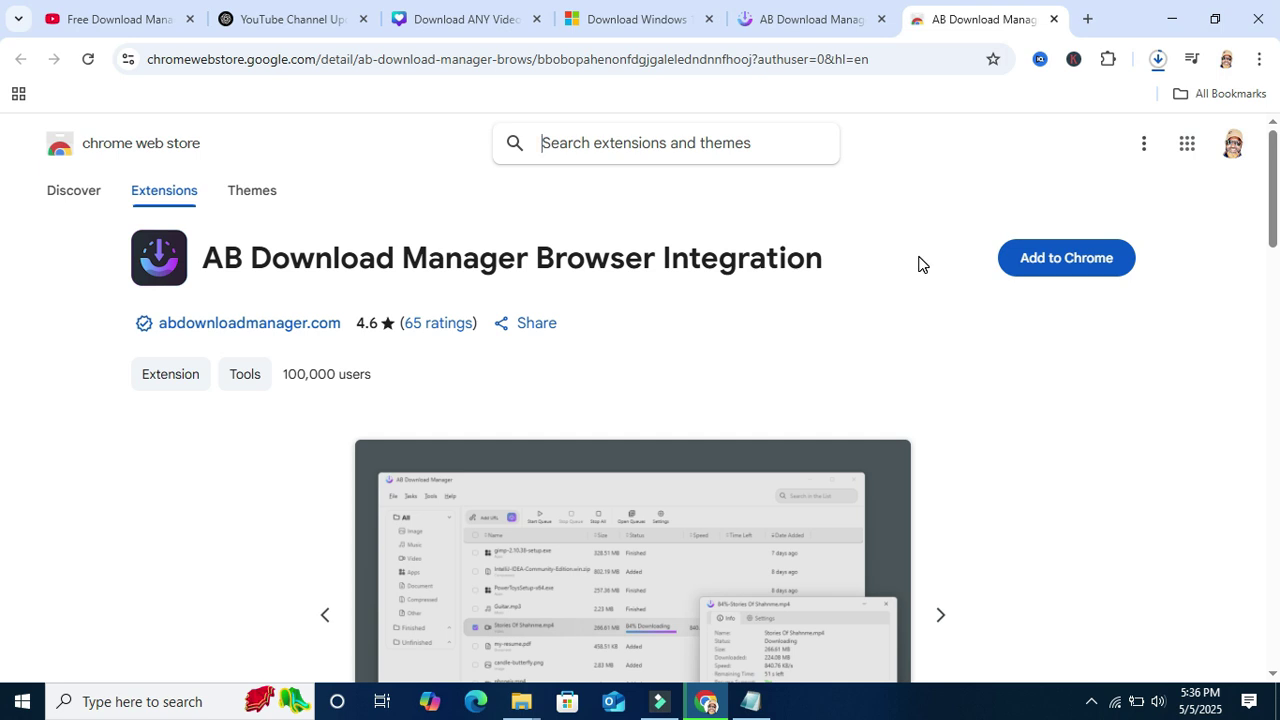
Add the AB Download Manager Browser Integration extension to Chrome and show recent downloads
click(1062, 258)
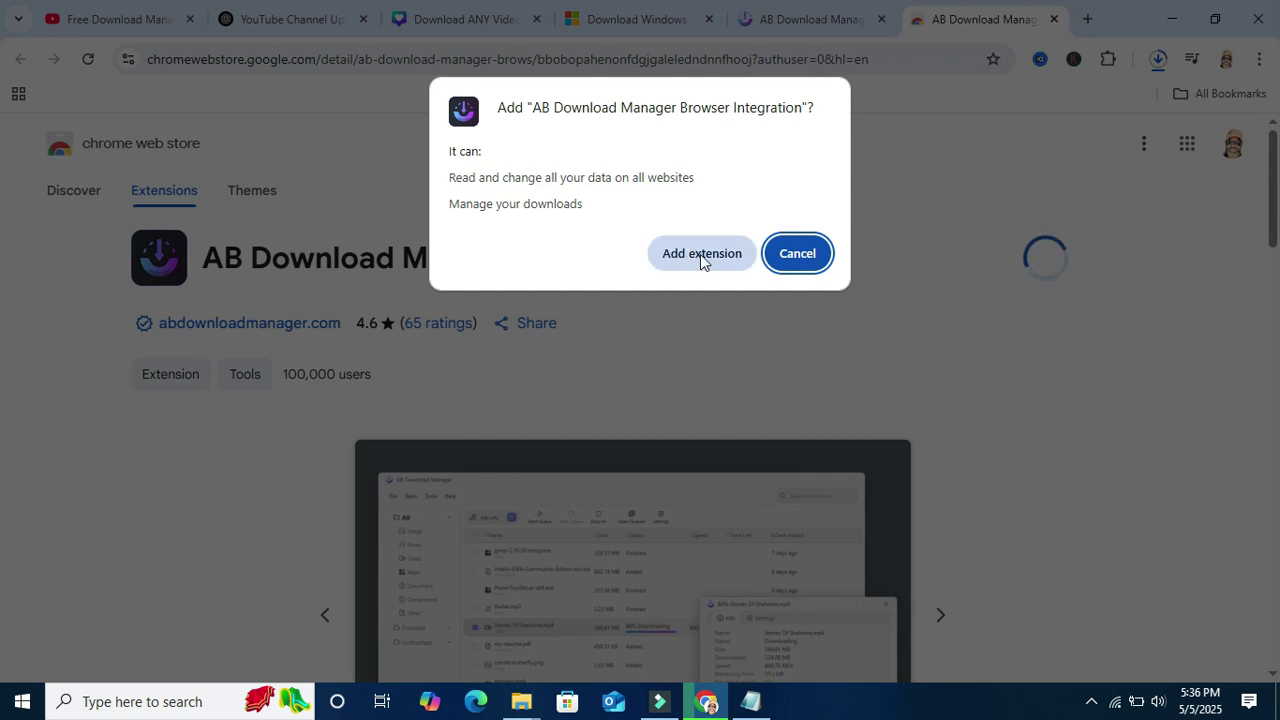
click(702, 254)
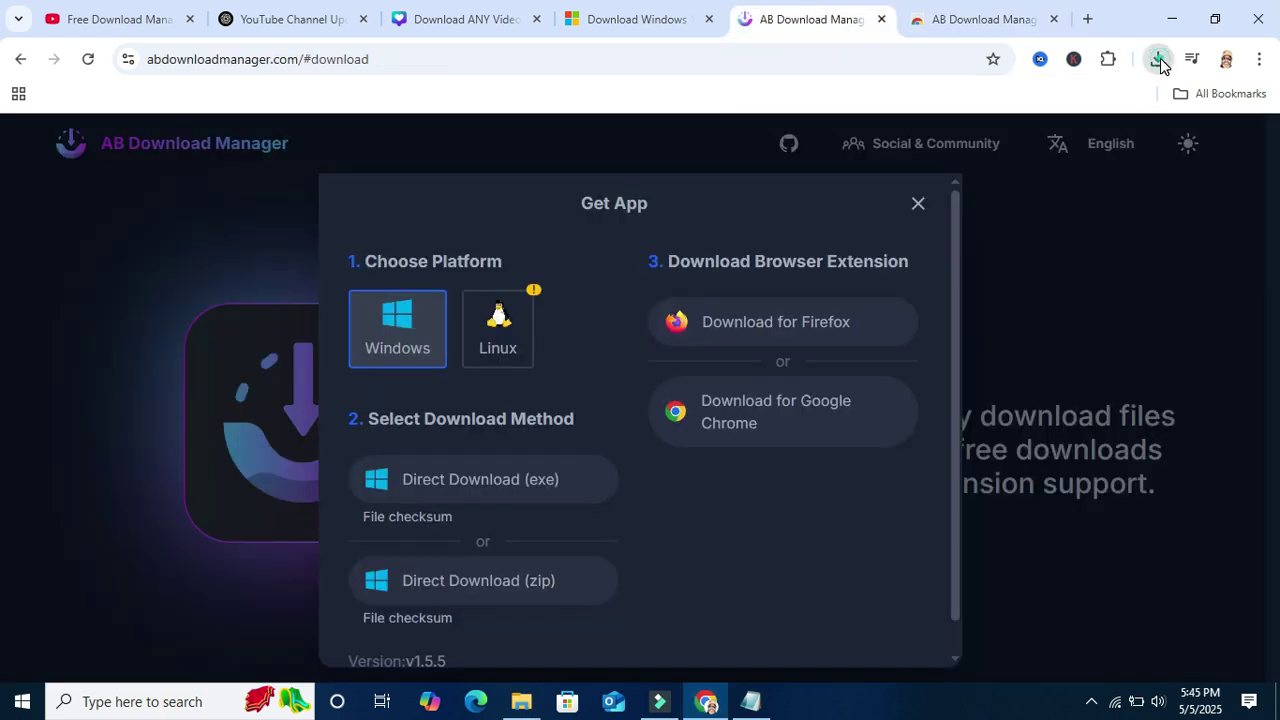
click(1159, 61)
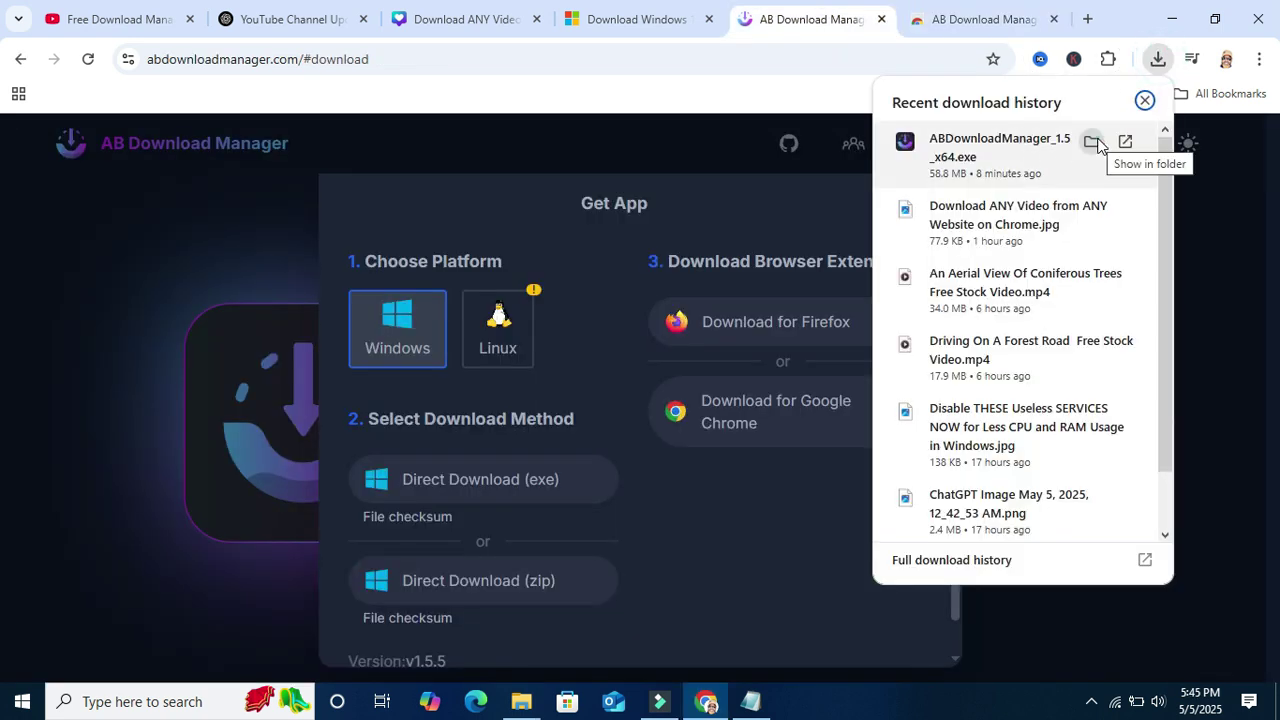
Run the downloaded AB Download Manager installer as administrator from the Downloads folder
click(1091, 141)
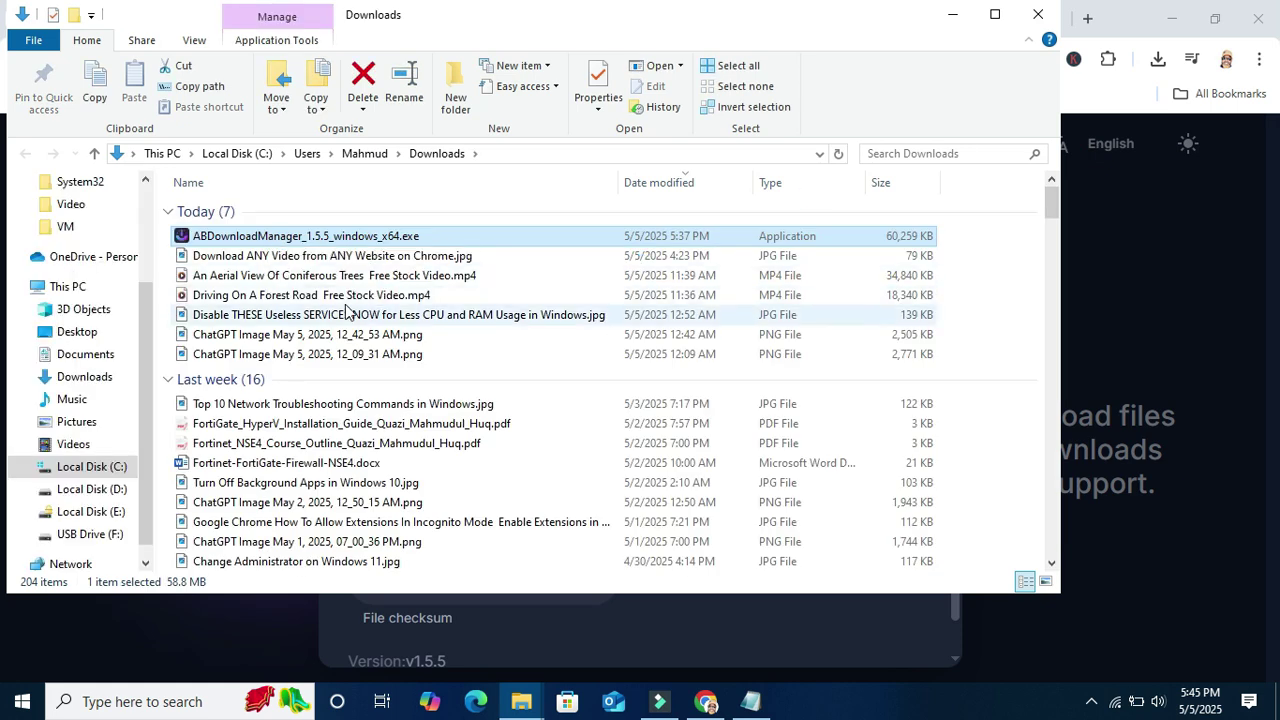
right_click(286, 238)
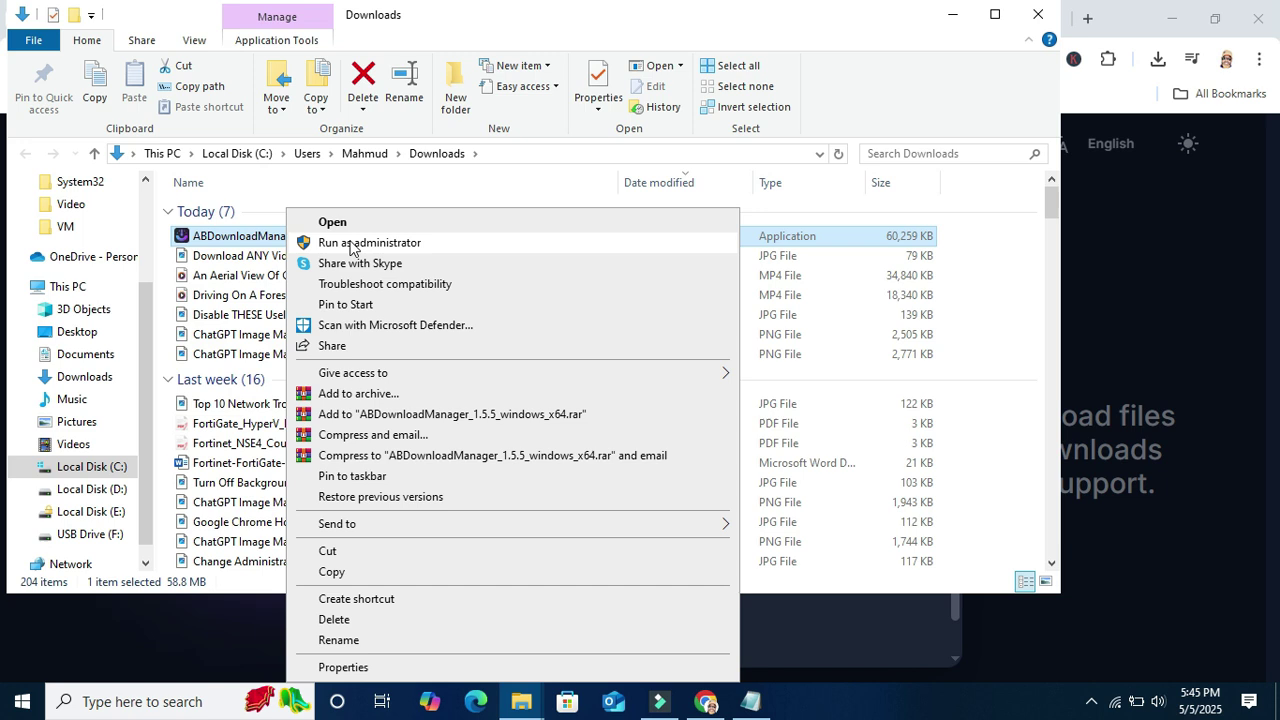
click(368, 243)
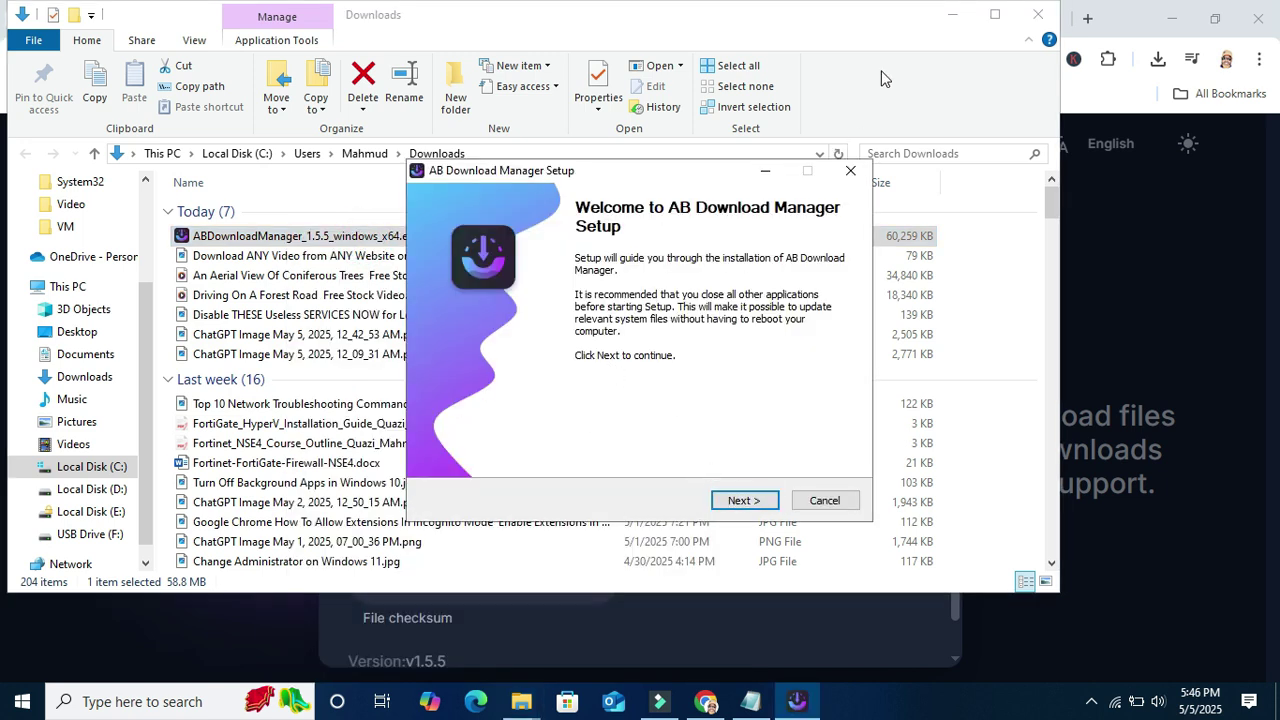
Minimize the Downloads folder, then run setup through license, install and Finish with the app launching
click(952, 14)
click(952, 14)
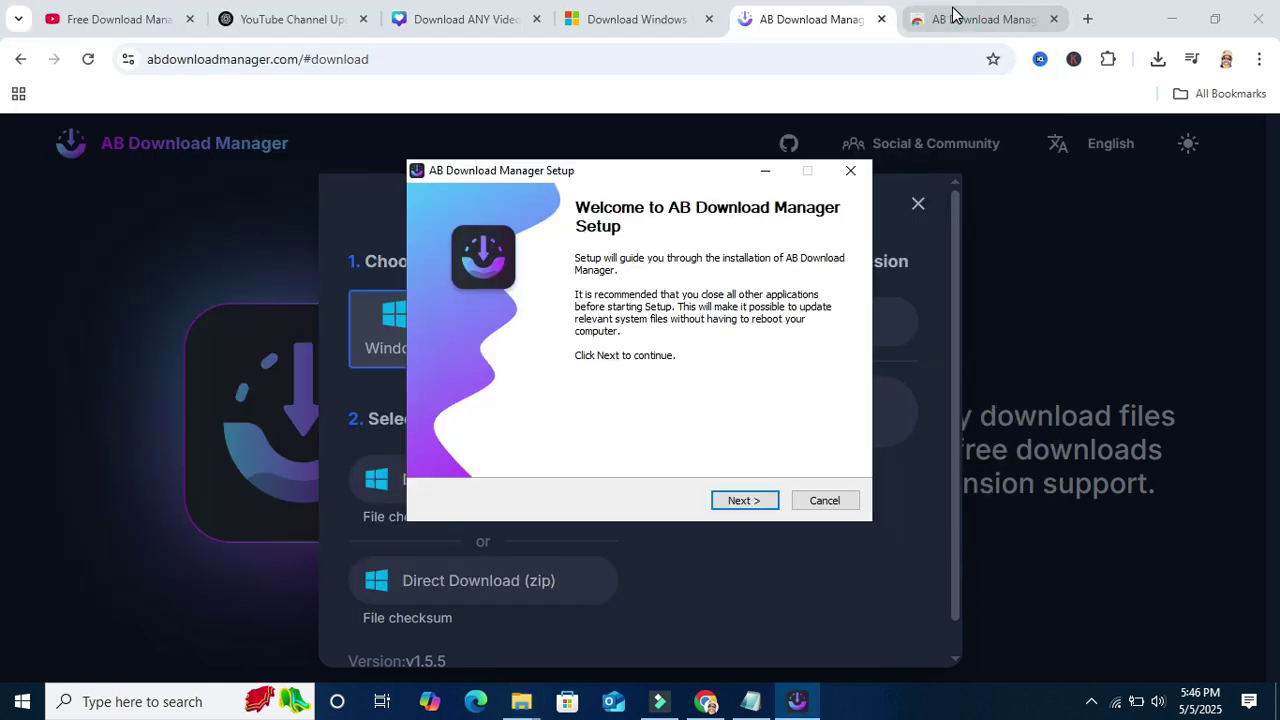
click(741, 499)
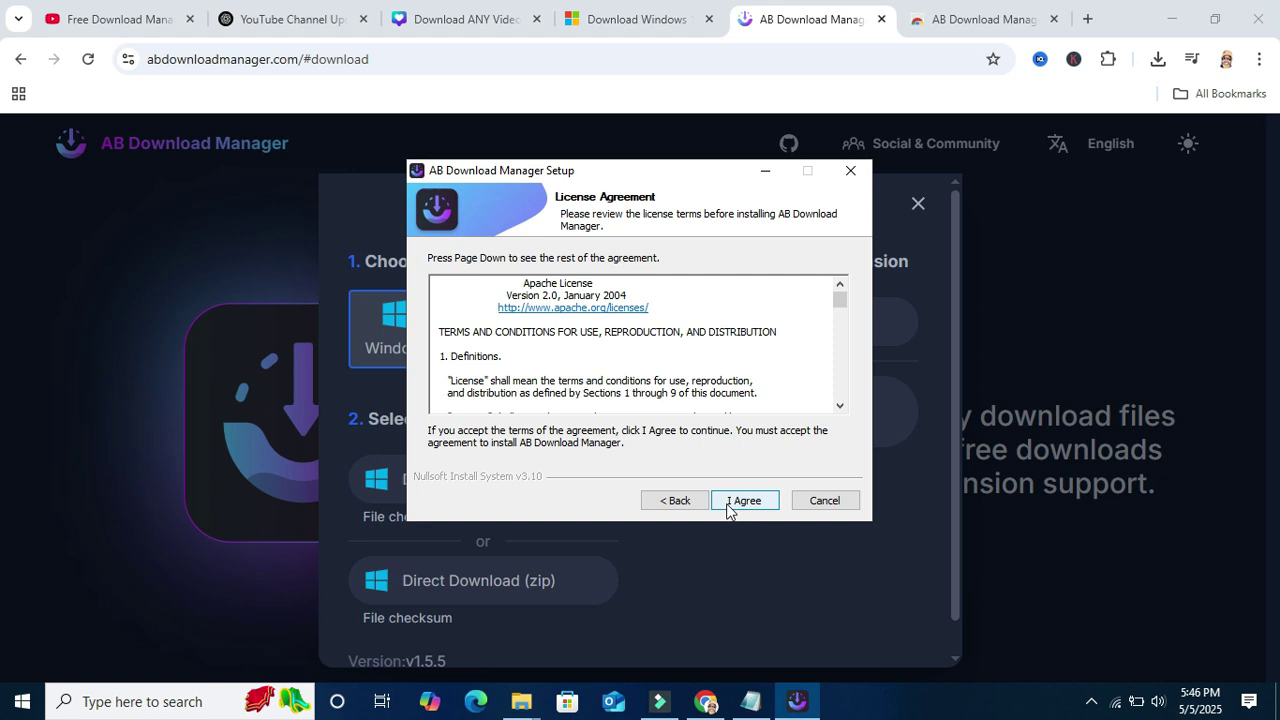
click(741, 505)
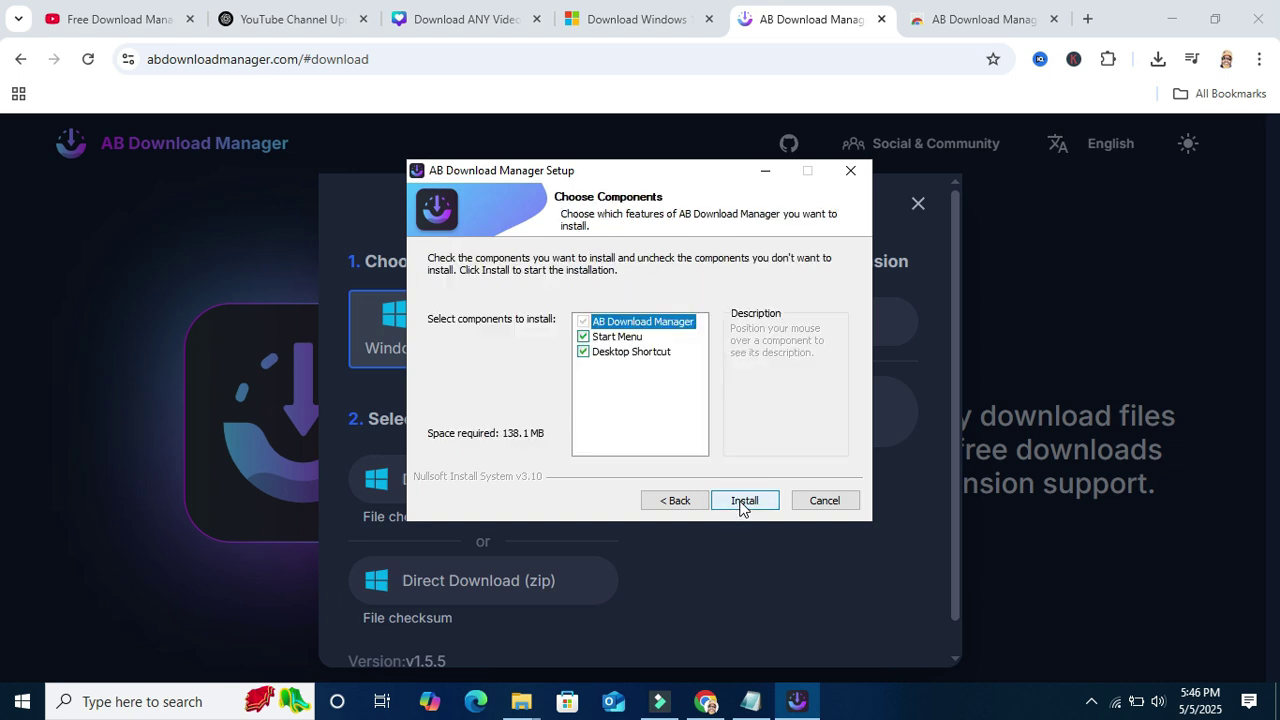
click(751, 507)
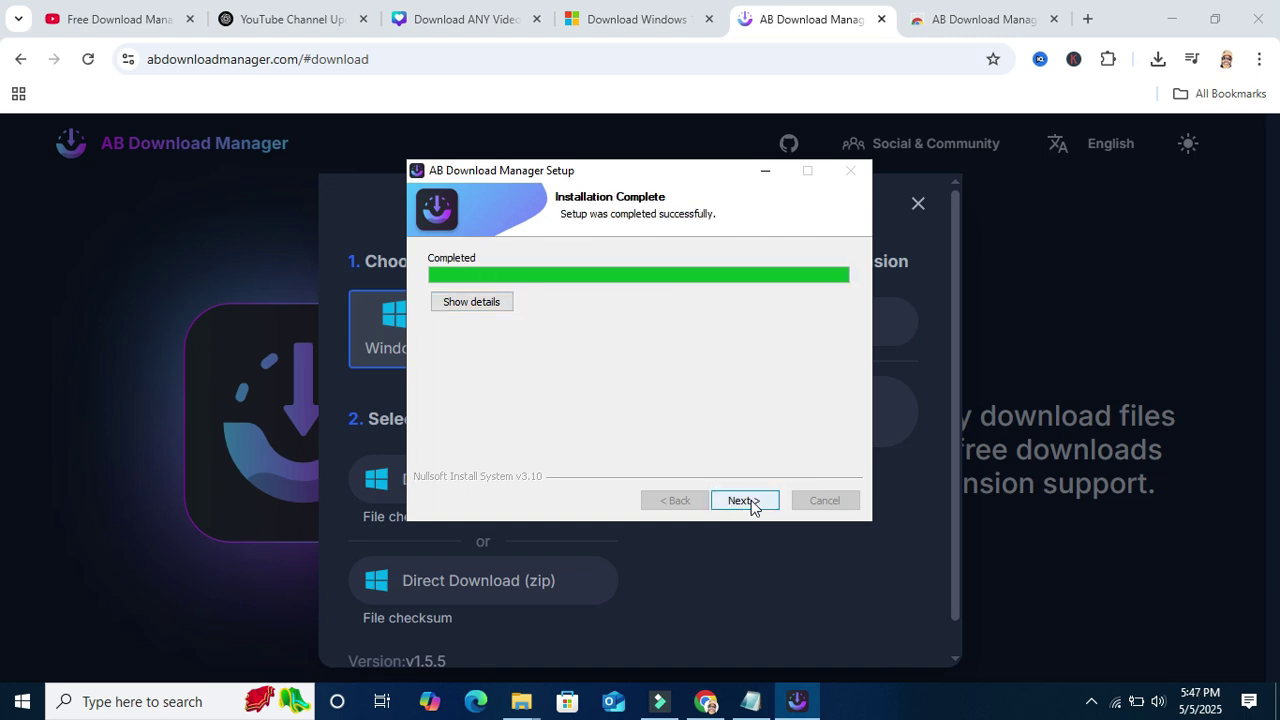
click(745, 501)
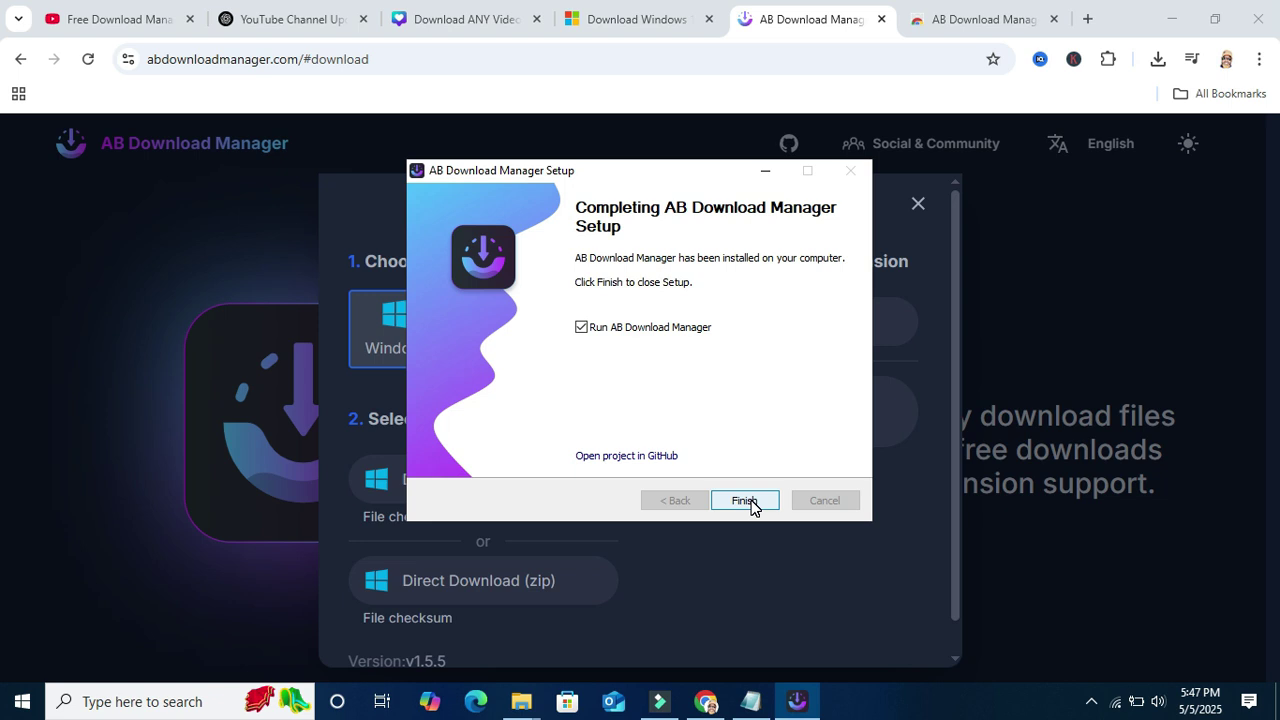
click(766, 505)
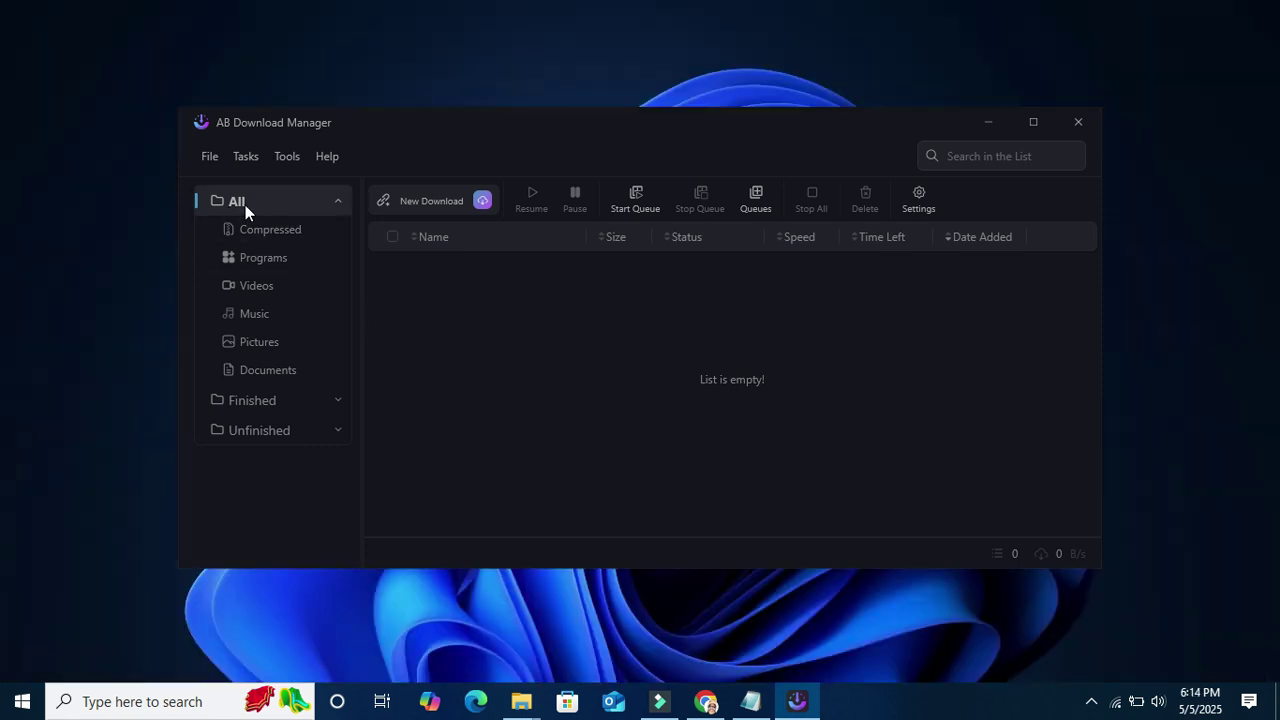
Check the Compressed, Programs, Videos, Music, Pictures and Documents categories, then return to All downloads
click(256, 224)
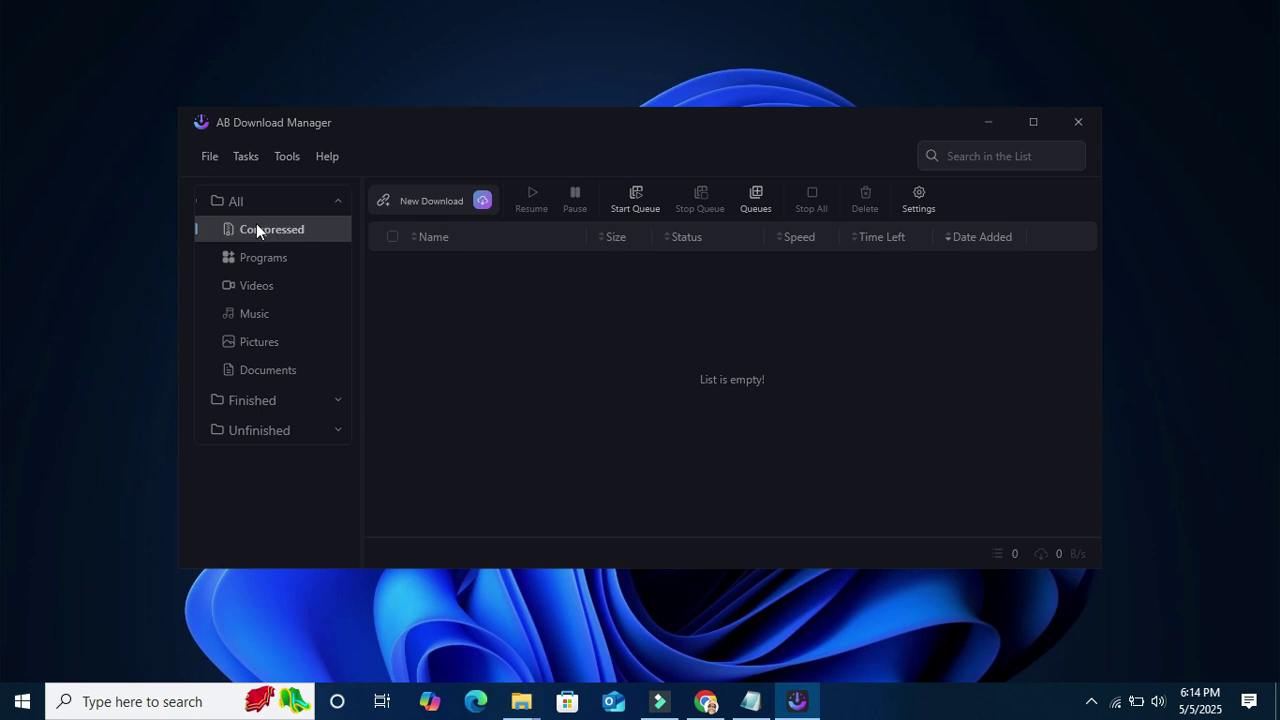
click(256, 262)
click(256, 287)
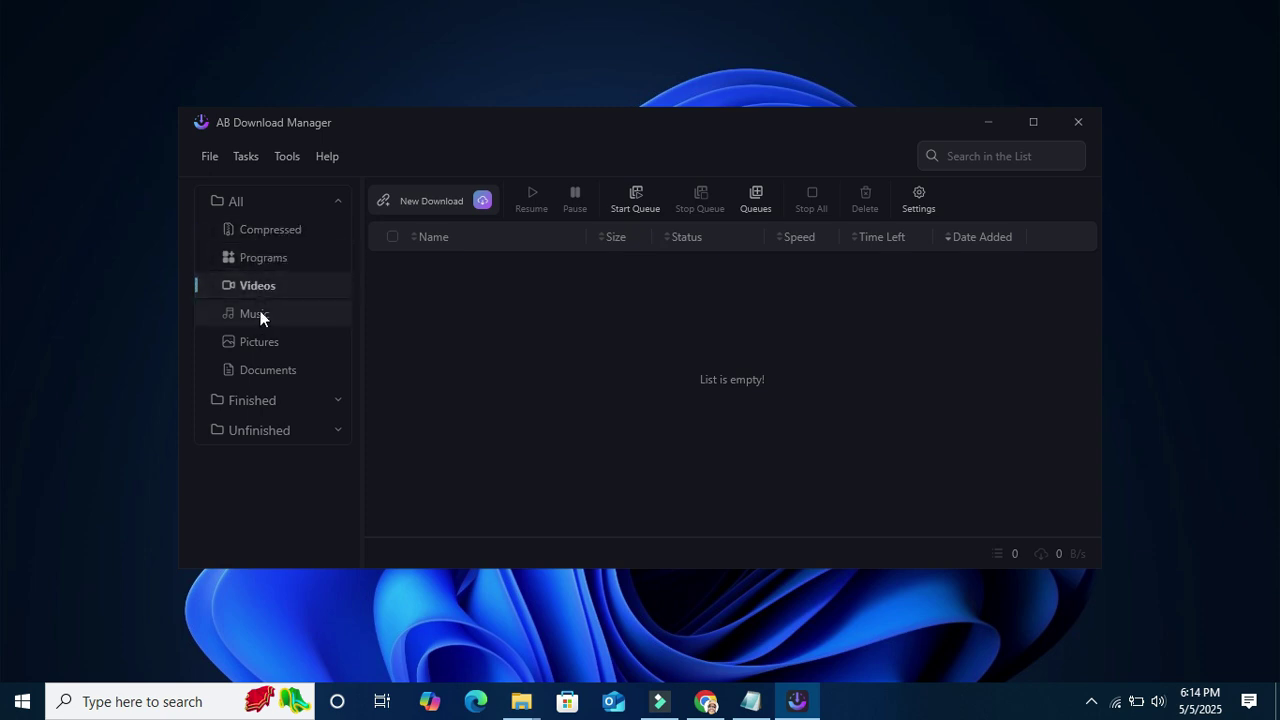
click(260, 318)
click(264, 337)
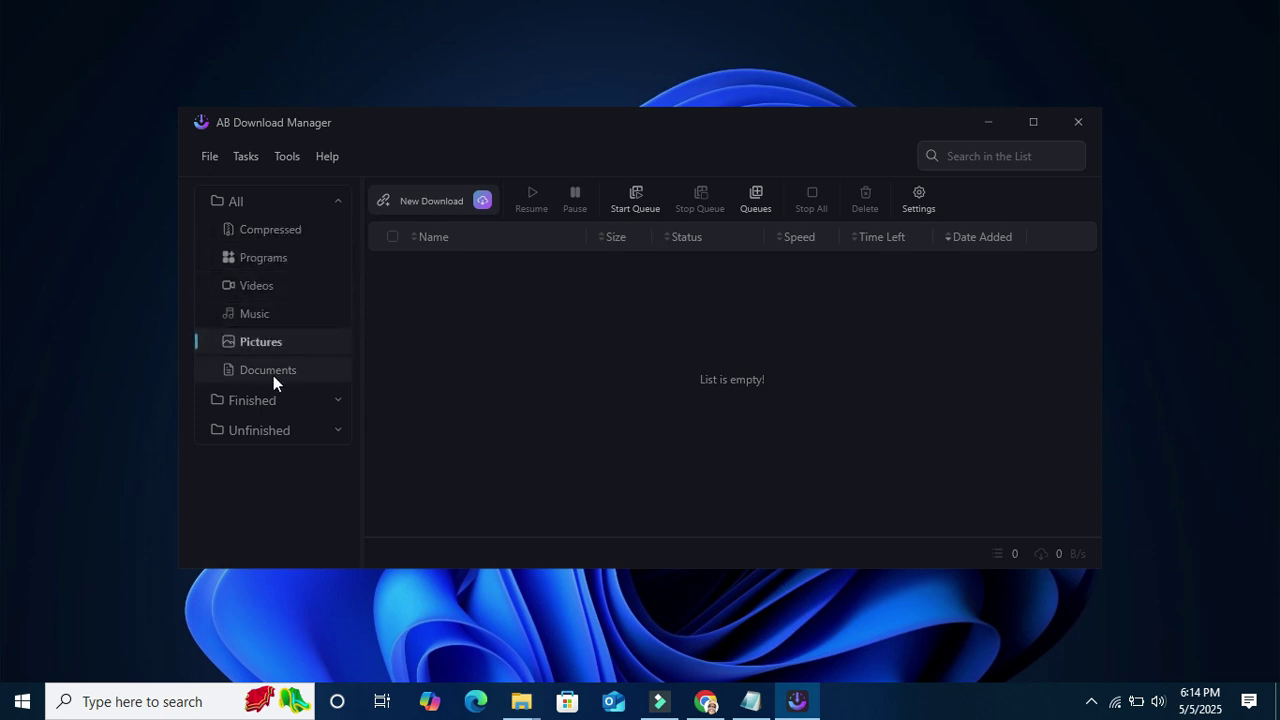
click(273, 375)
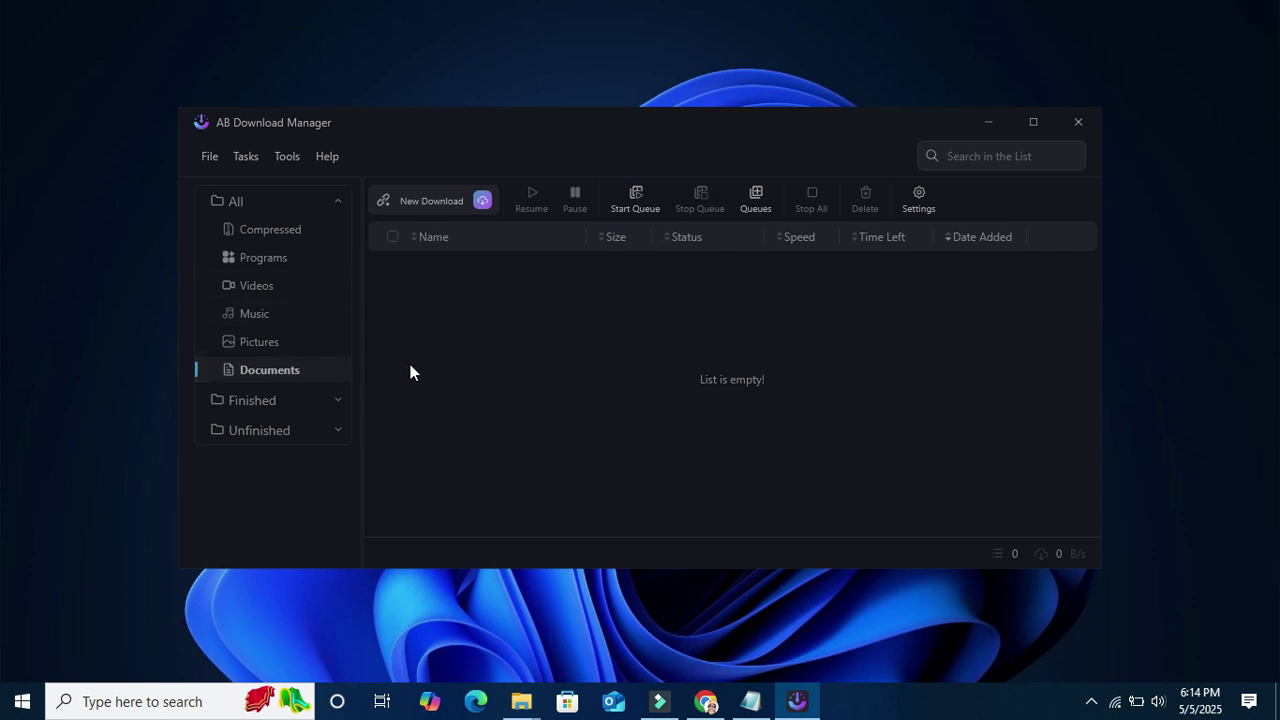
click(231, 200)
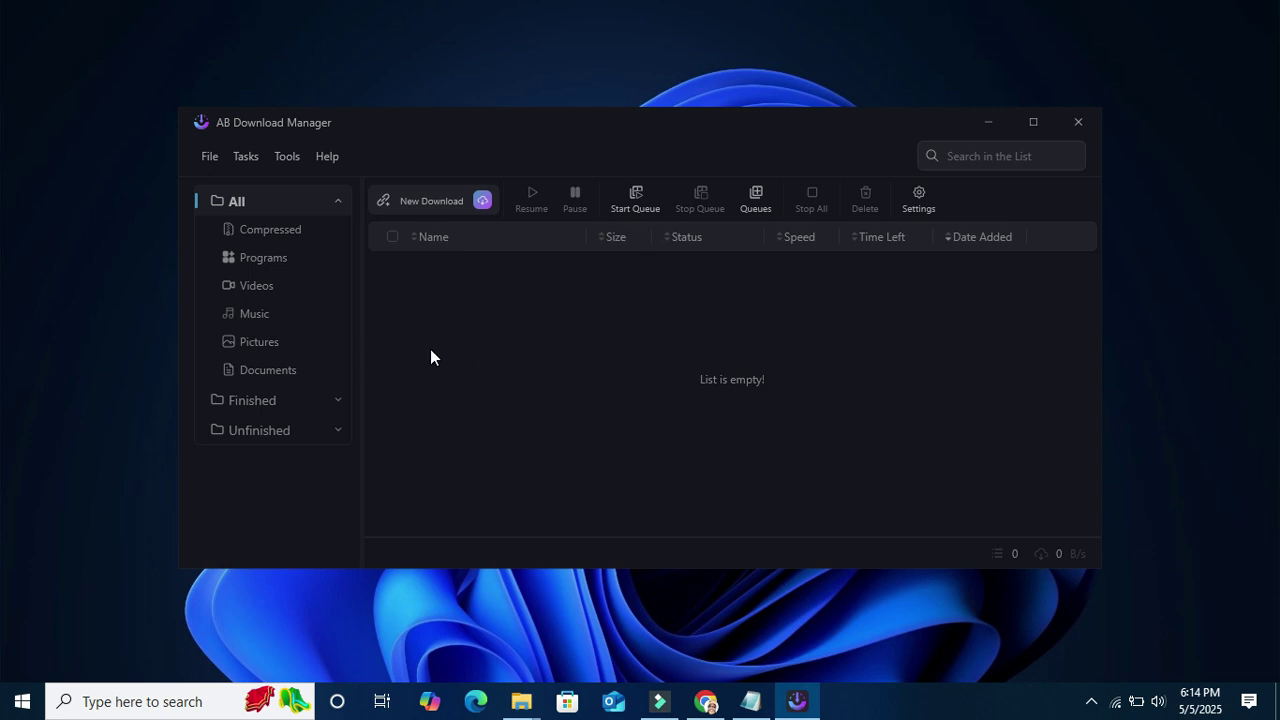
click(712, 698)
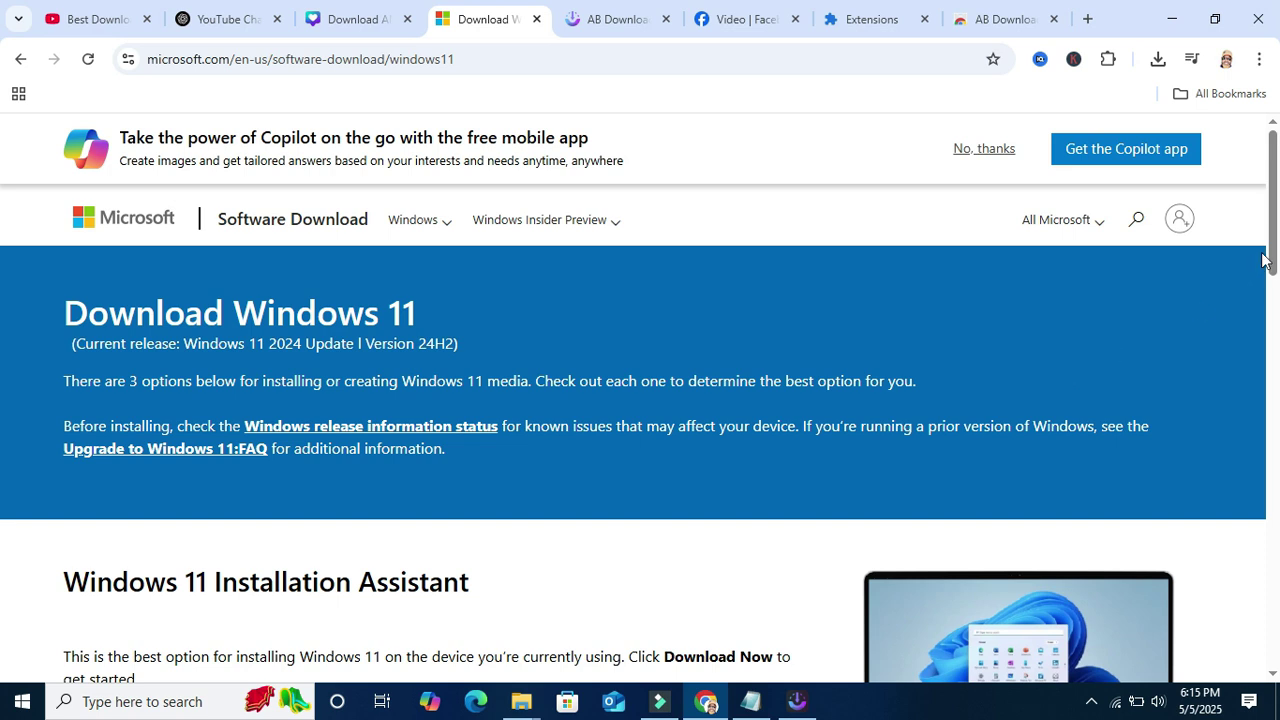
Select the Windows 11 multi-edition ISO (x64) on Microsoft's page and request it
drag(1273, 229, 1278, 400)
scroll(3, 405, down, 5)
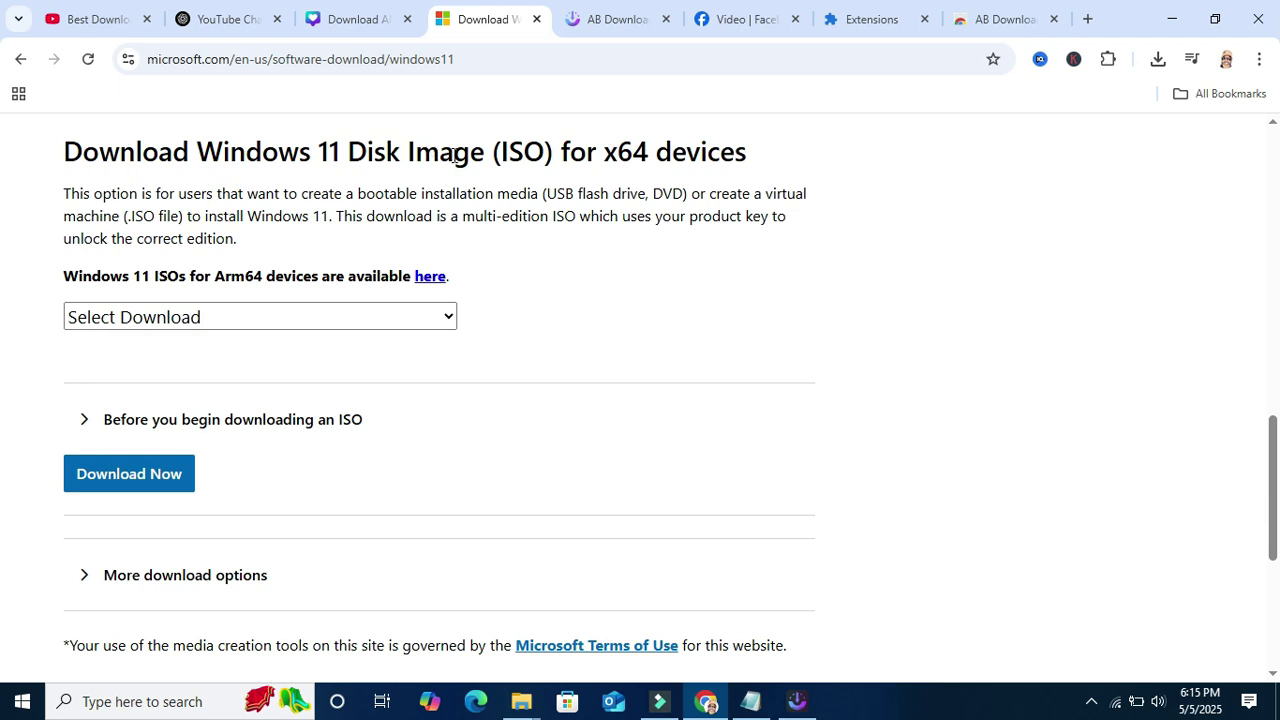
click(250, 316)
click(183, 382)
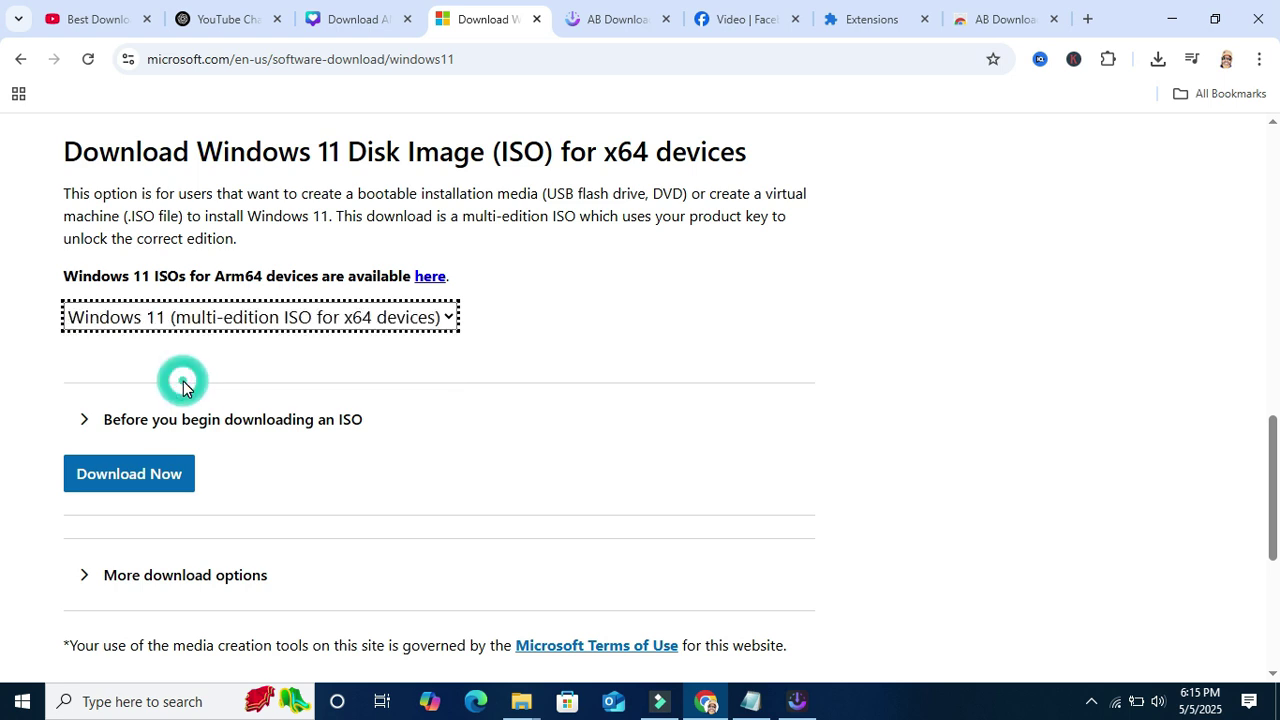
click(126, 487)
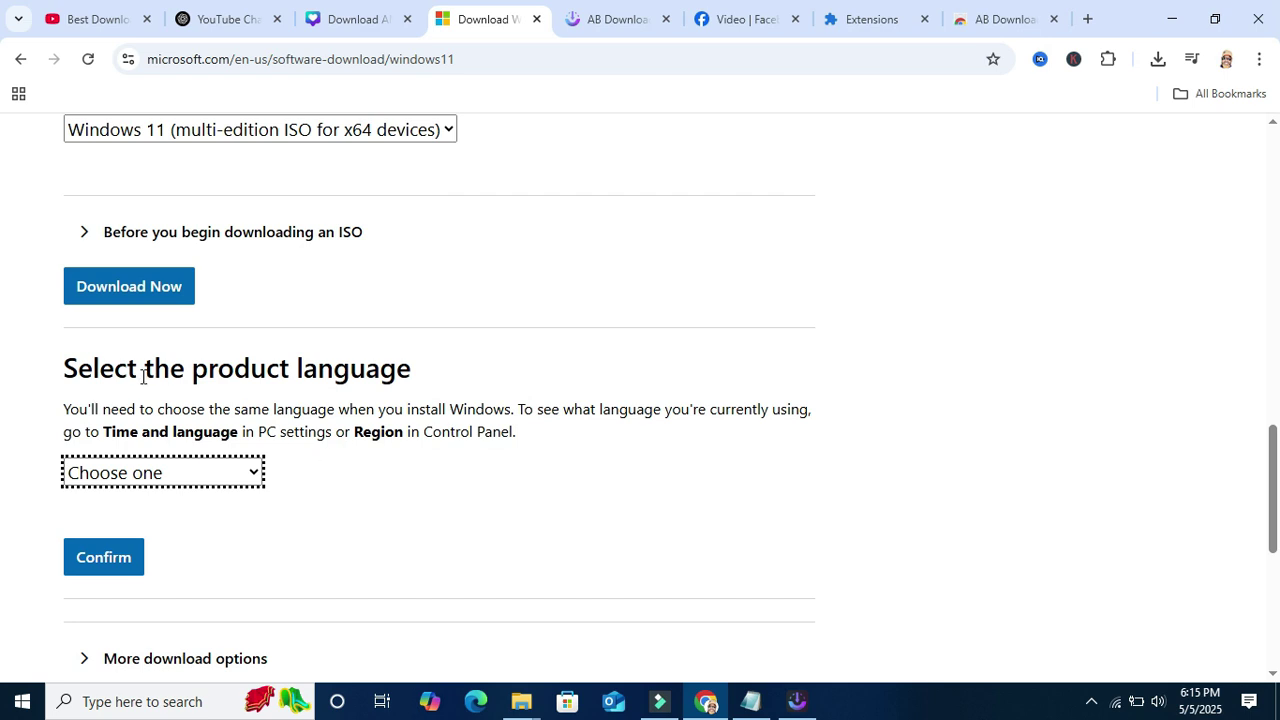
Confirm English (United States) as the language and start the 64-bit ISO download
click(251, 472)
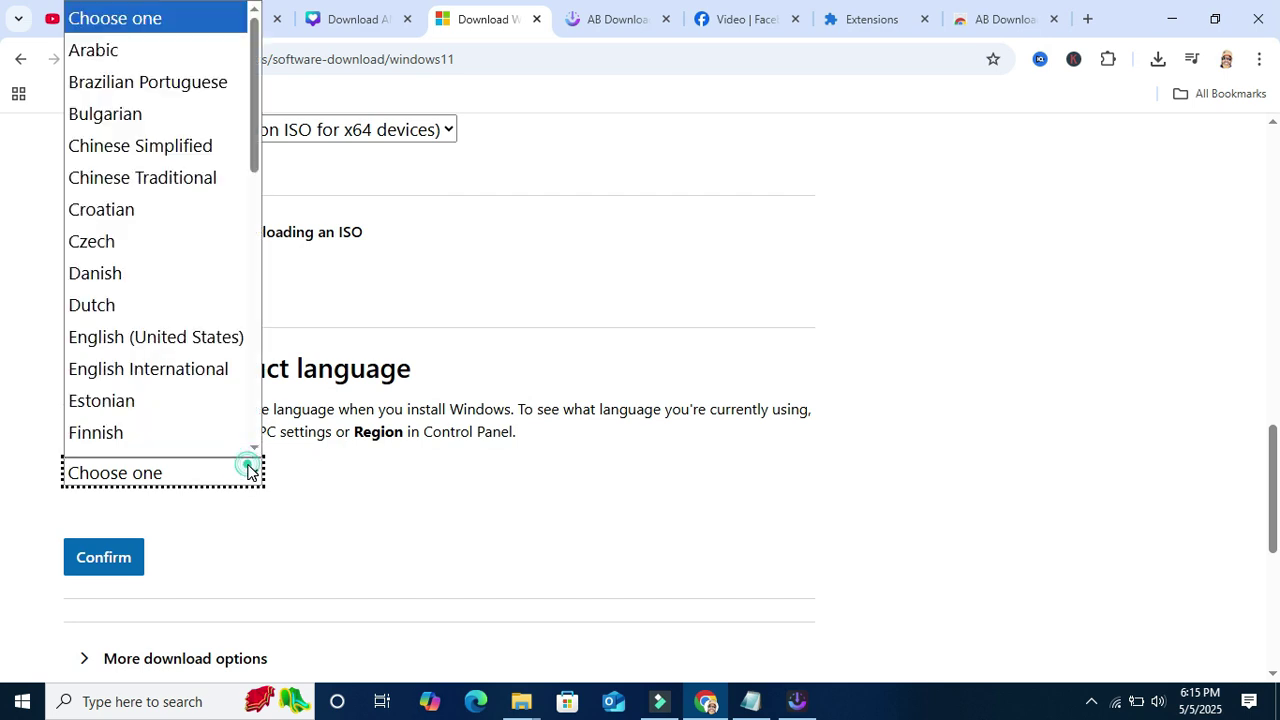
click(200, 316)
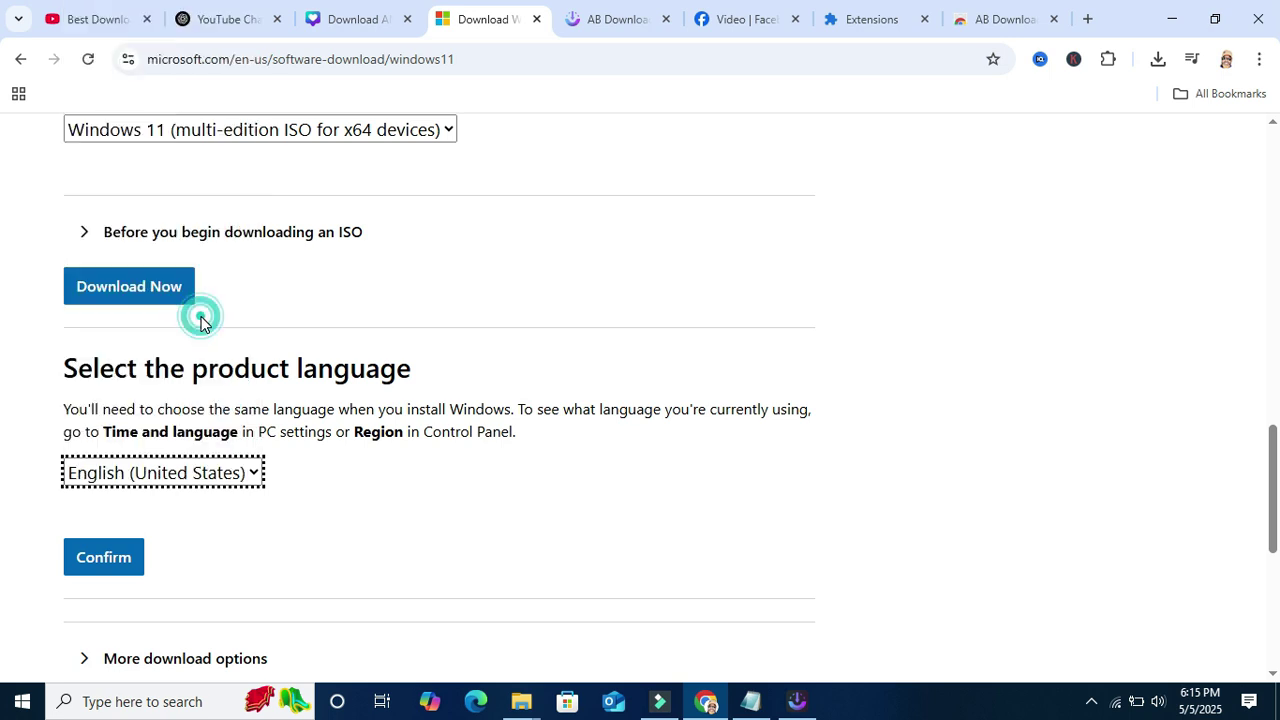
click(115, 556)
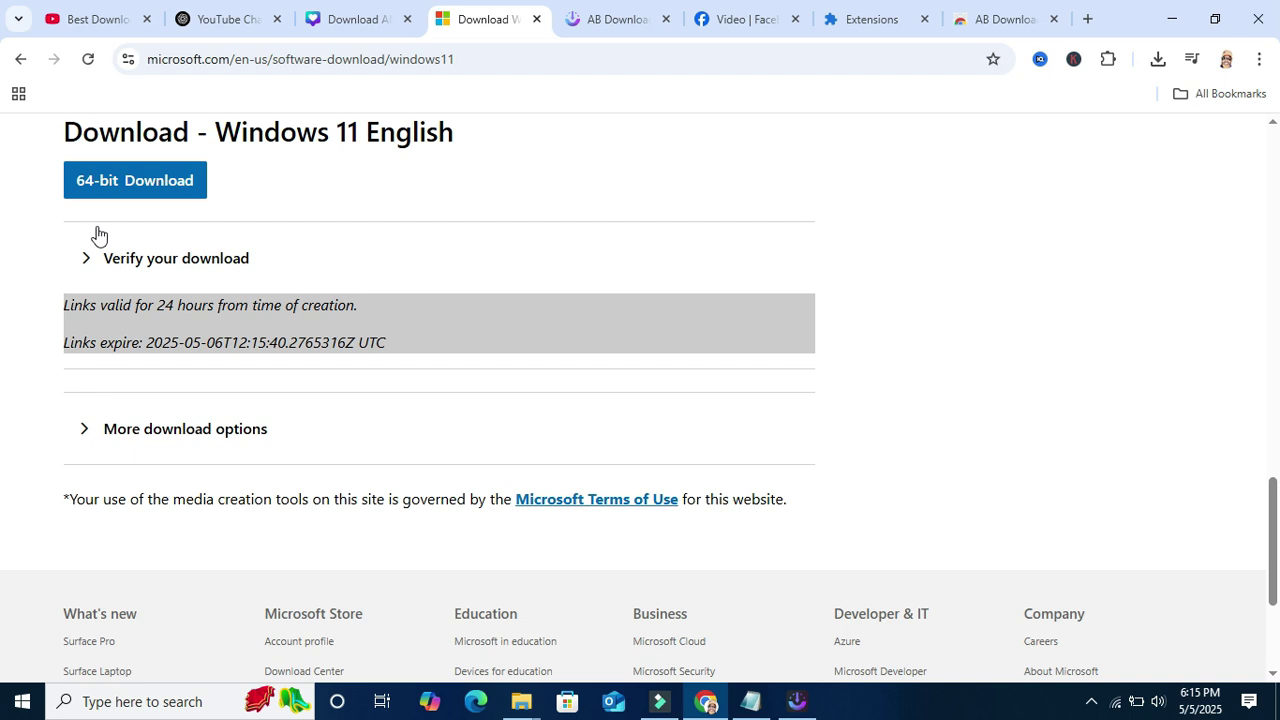
click(150, 193)
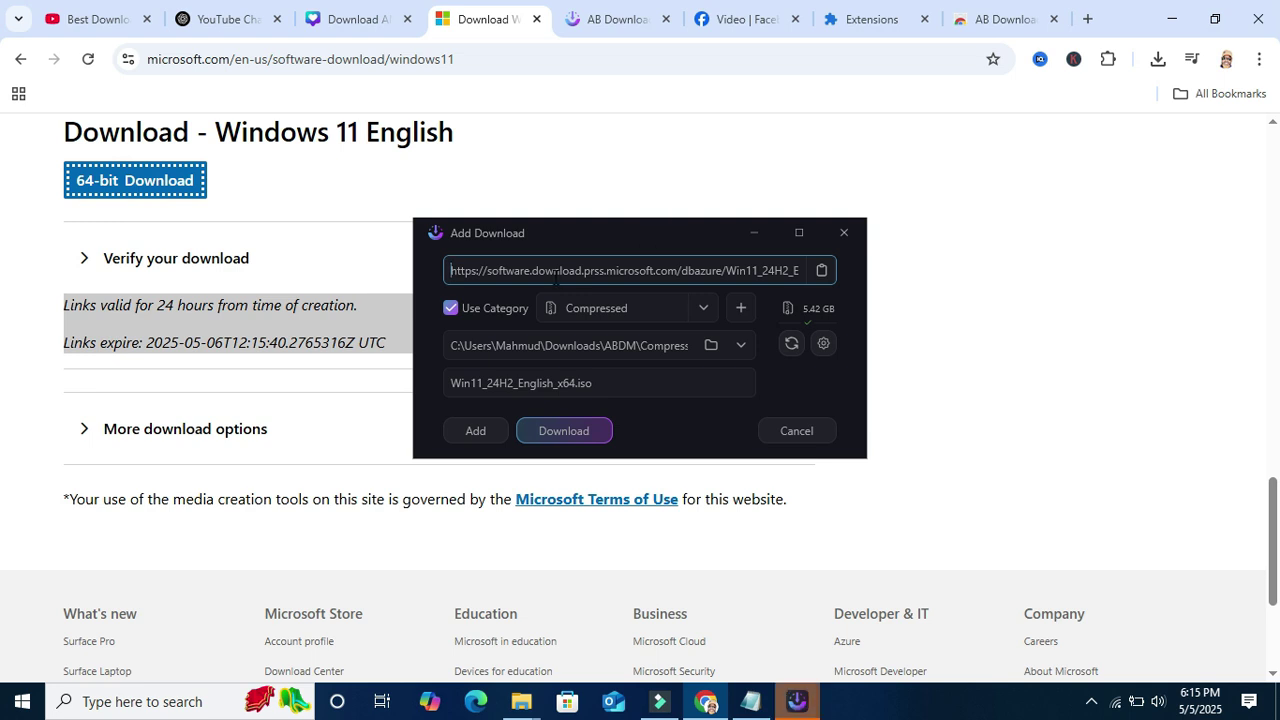
Check the URL and Win11_24H2_English_x64.iso file name, then start the 5.42 GB download
drag(545, 270, 762, 268)
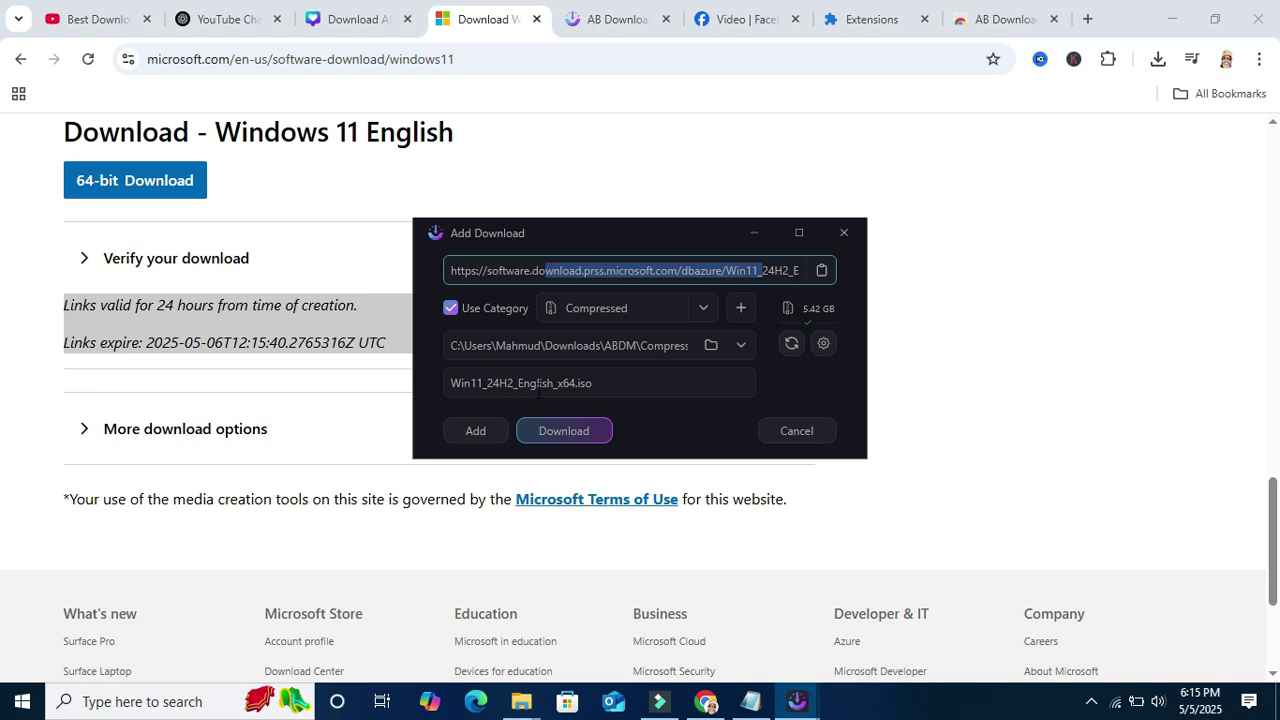
drag(599, 388, 459, 392)
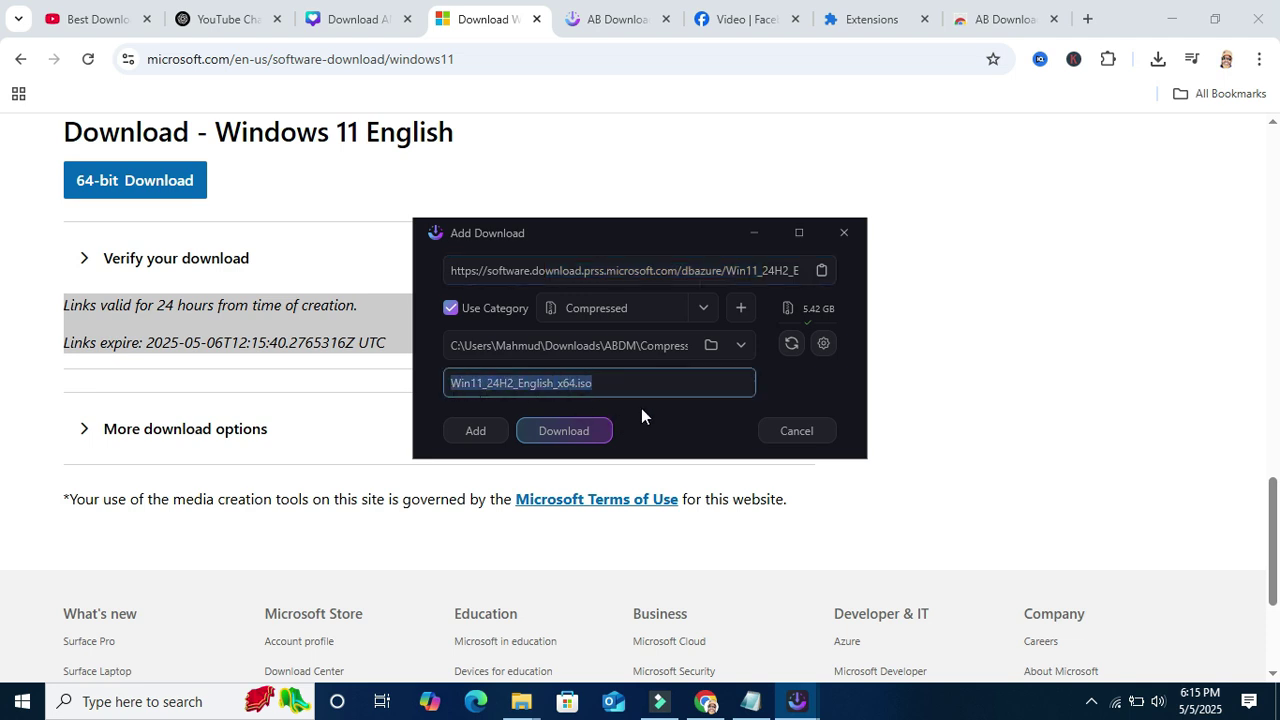
click(563, 434)
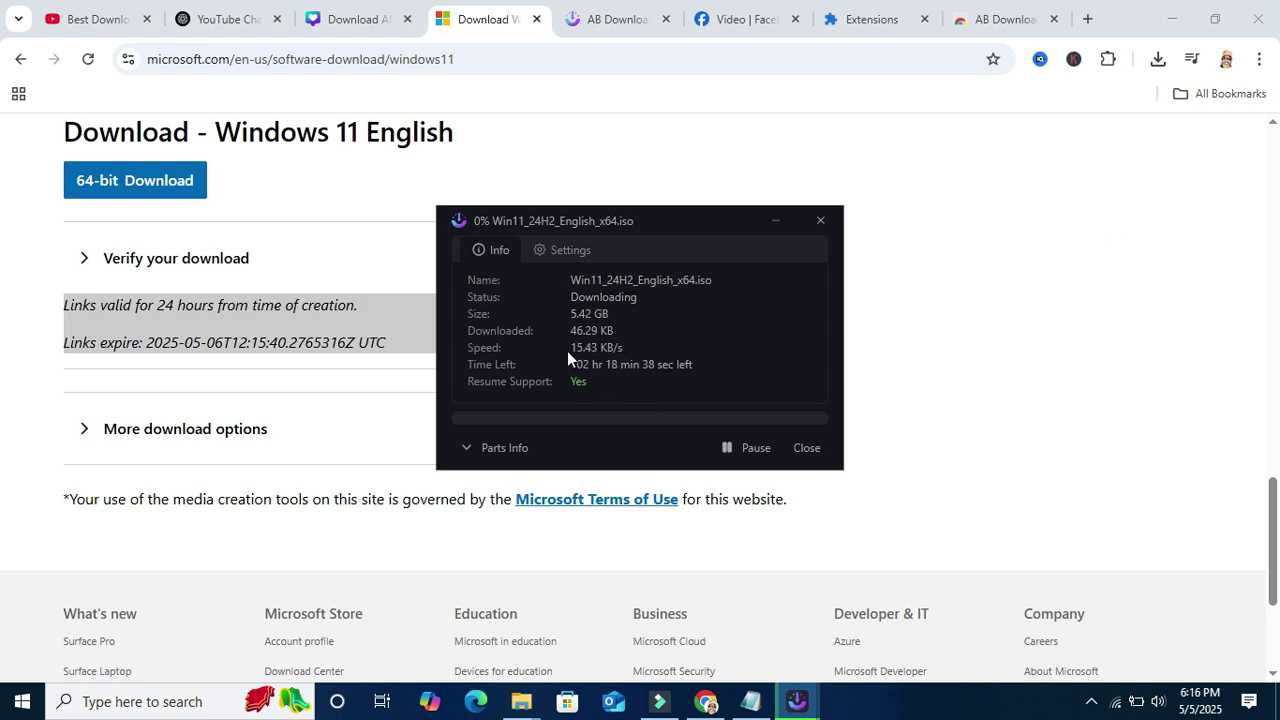
Minimize Chrome to reveal the ISO download in AB Download Manager's main window
click(1170, 17)
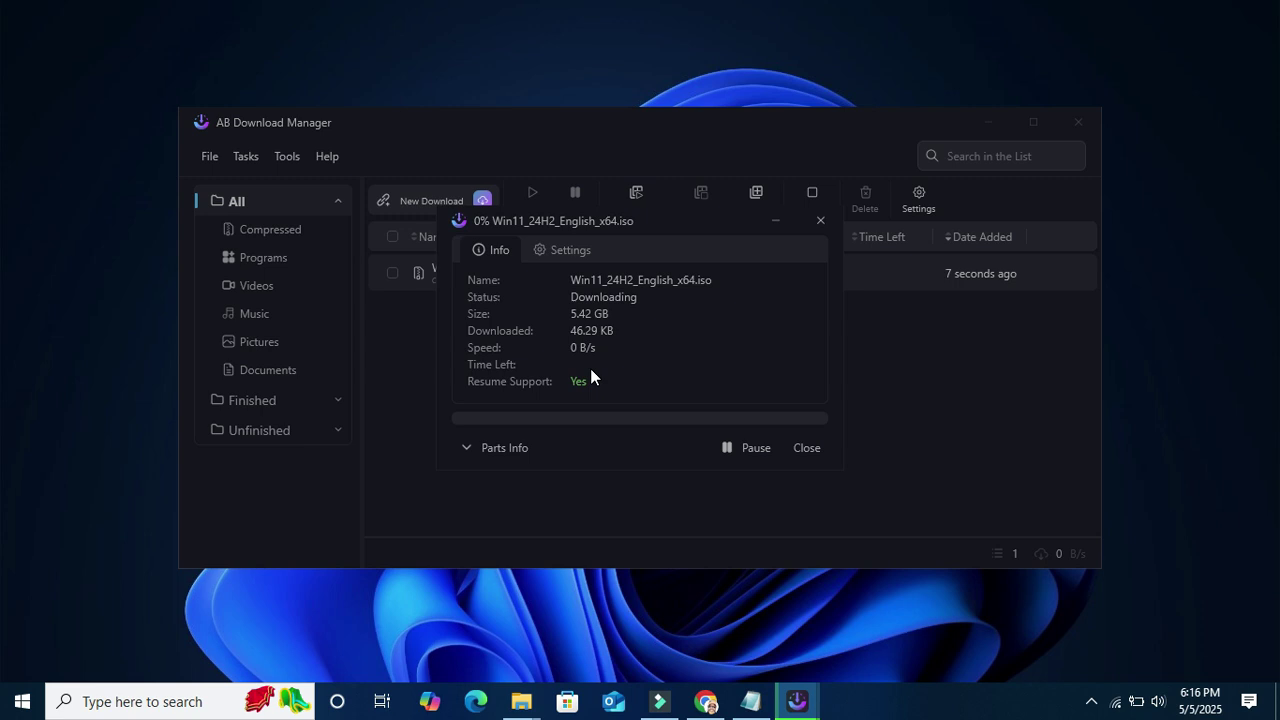